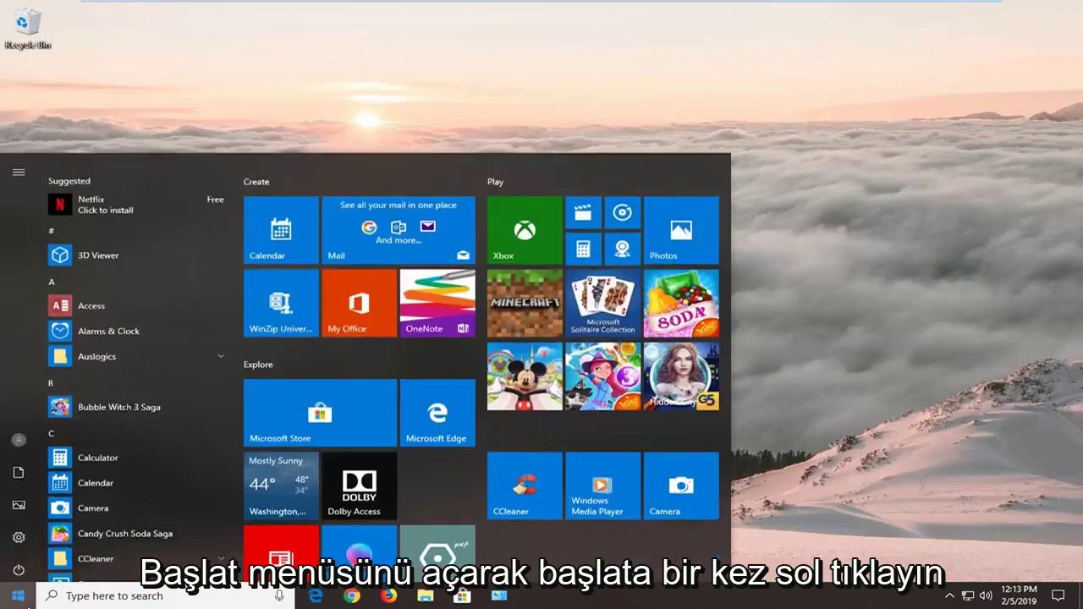
Step: Search Windows for "troubleshoot" and open the Troubleshoot settings page
{"action": "left_click", "coordinate": [17, 596]}
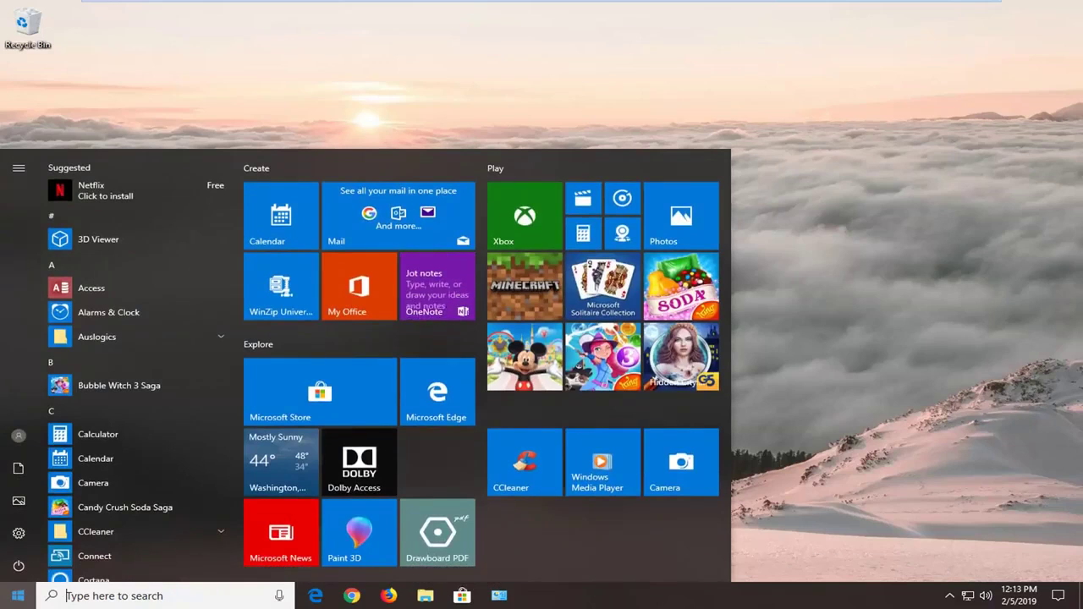
{"action": "type", "text": "t"}
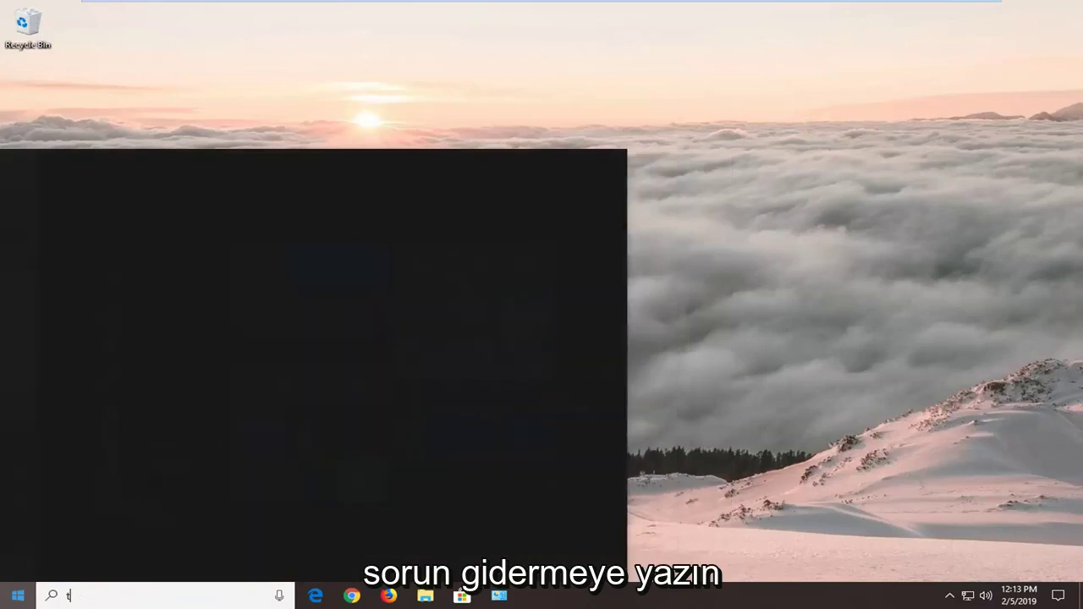
{"action": "type", "text": "rbouleshoot"}
{"action": "key", "text": "BackSpace"}
{"action": "key", "text": "BackSpace"}
{"action": "key", "text": "BackSpace"}
{"action": "key", "text": "BackSpace"}
{"action": "key", "text": "BackSpace"}
{"action": "key", "text": "BackSpace"}
{"action": "key", "text": "BackSpace"}
{"action": "key", "text": "BackSpace"}
{"action": "key", "text": "BackSpace"}
{"action": "key", "text": "BackSpace"}
{"action": "key", "text": "BackSpace"}
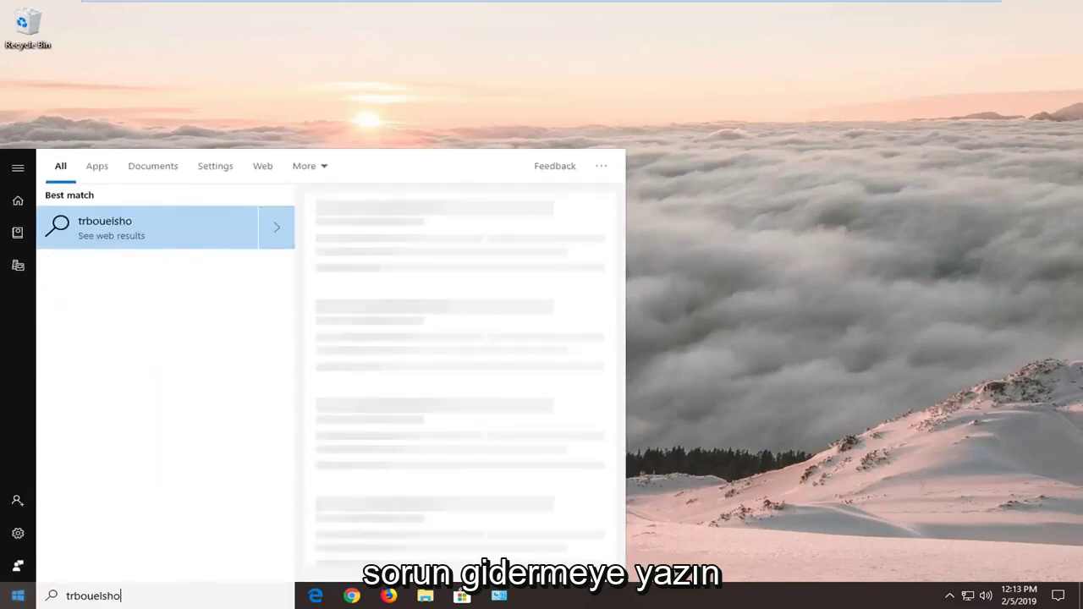
{"action": "type", "text": "roubleshoot"}
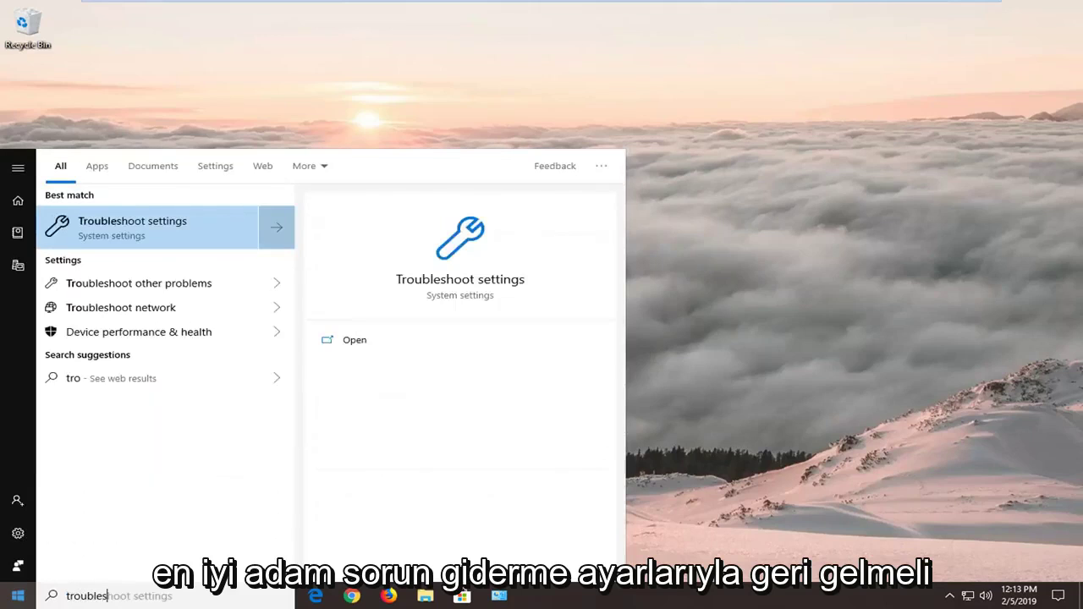
{"action": "left_click", "coordinate": [143, 234]}
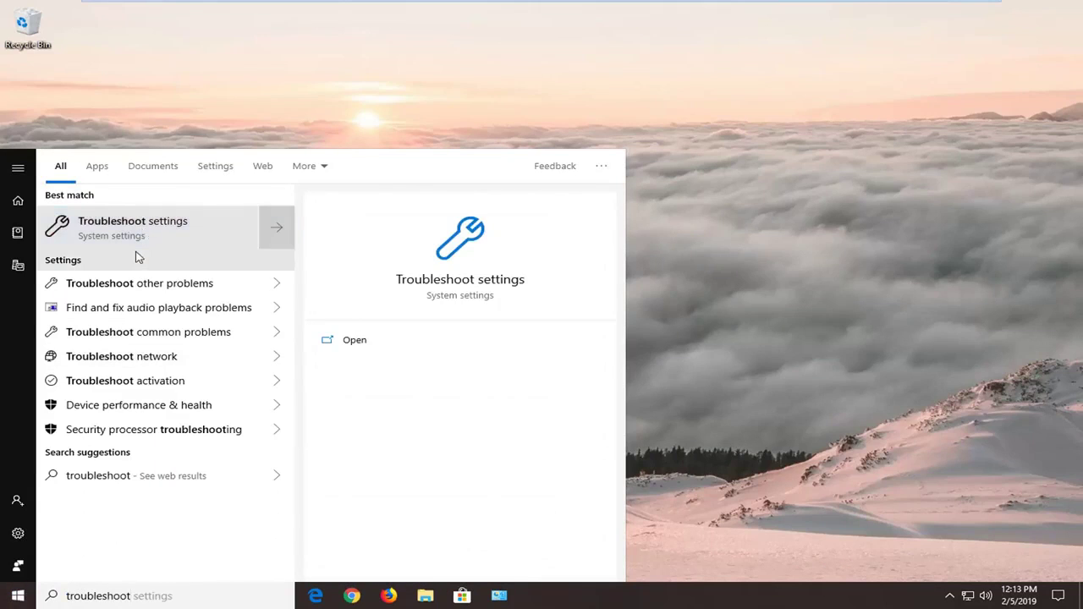
{"action": "left_click", "coordinate": [215, 232]}
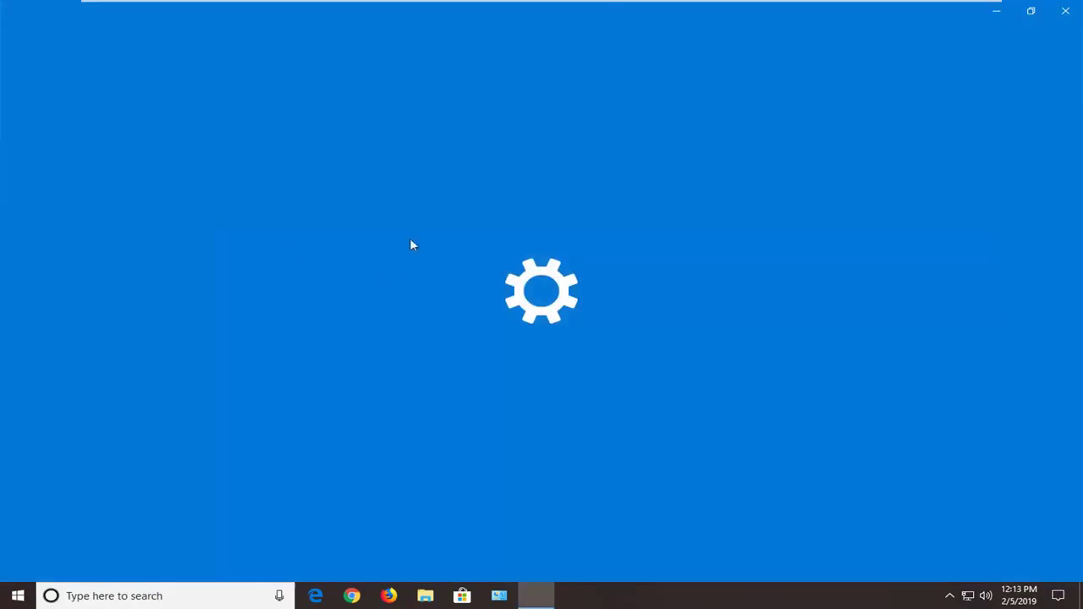
Step: Run the Windows Store Apps troubleshooter from the Troubleshoot settings page
{"action": "left_click_drag", "start_coordinate": [613, 15], "coordinate": [575, 61]}
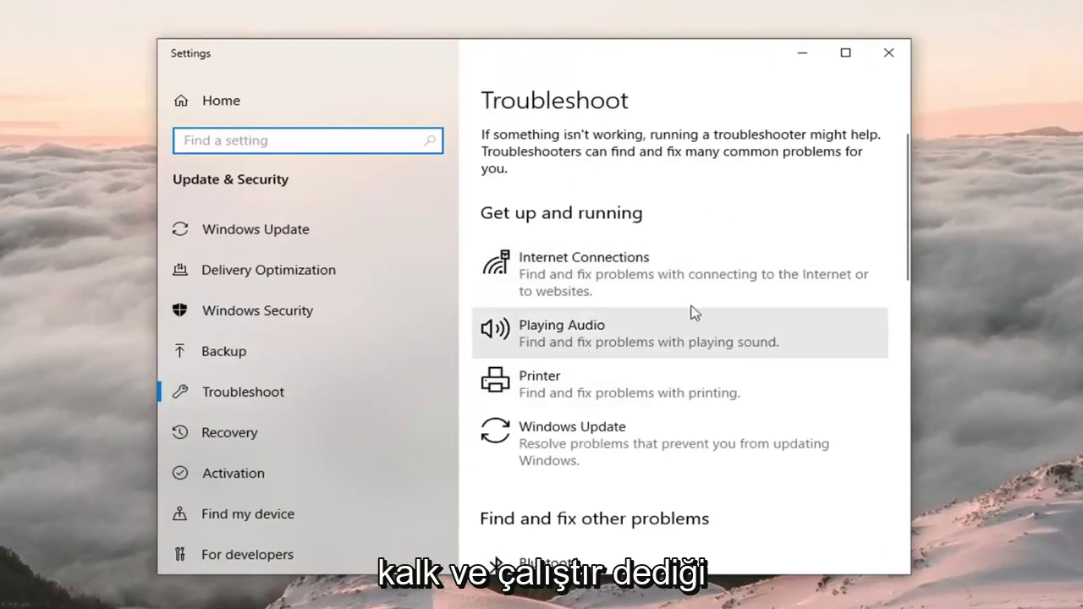
{"action": "scroll", "coordinate": [690, 312], "scroll_direction": "down", "scroll_amount": 7}
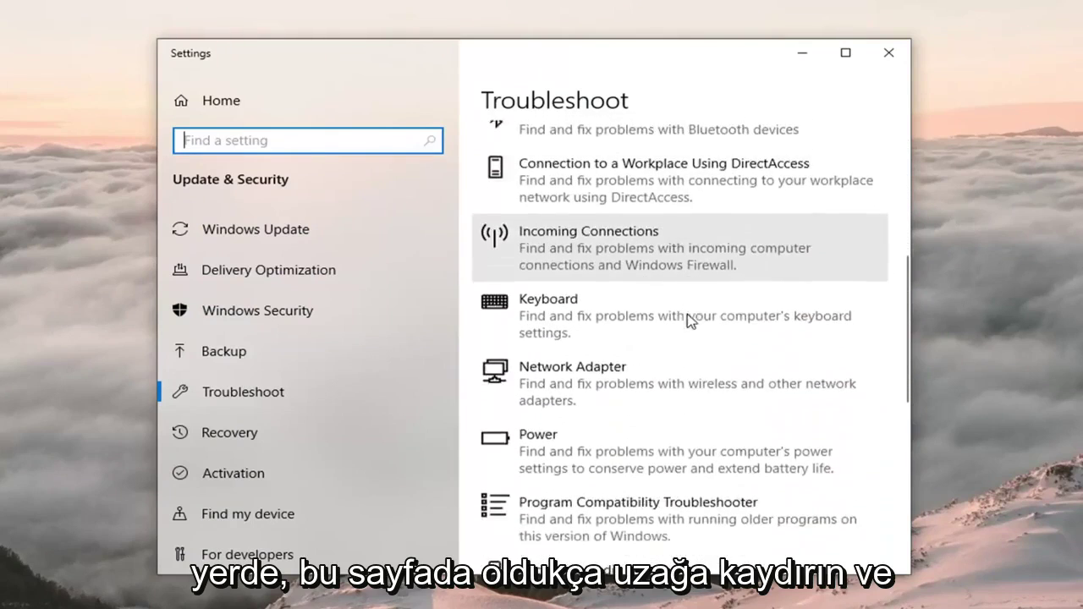
{"action": "scroll", "coordinate": [686, 313], "scroll_direction": "down", "scroll_amount": 8}
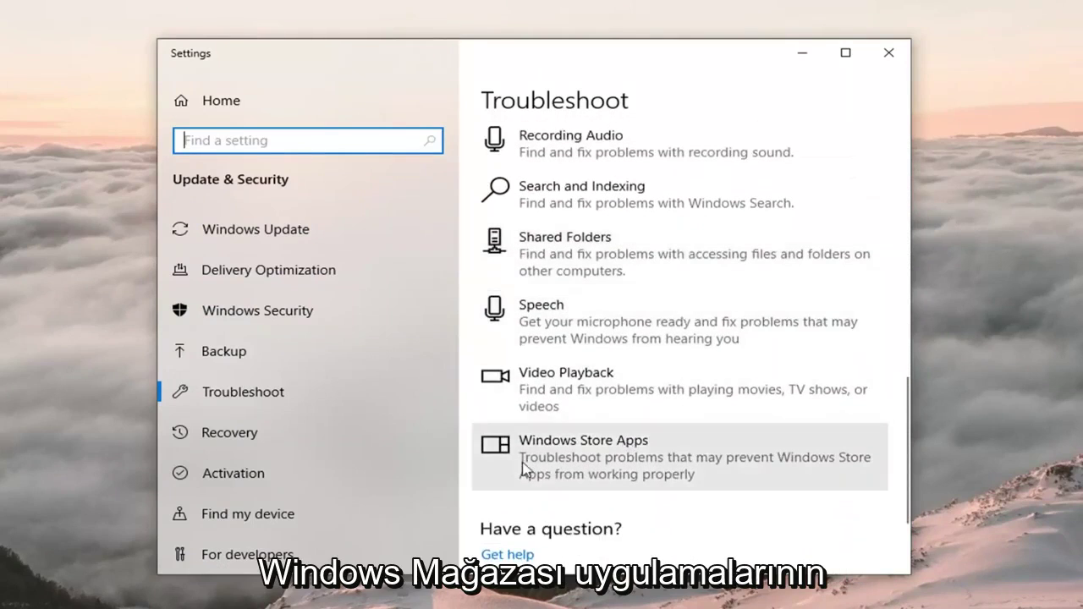
{"action": "left_click", "coordinate": [590, 461]}
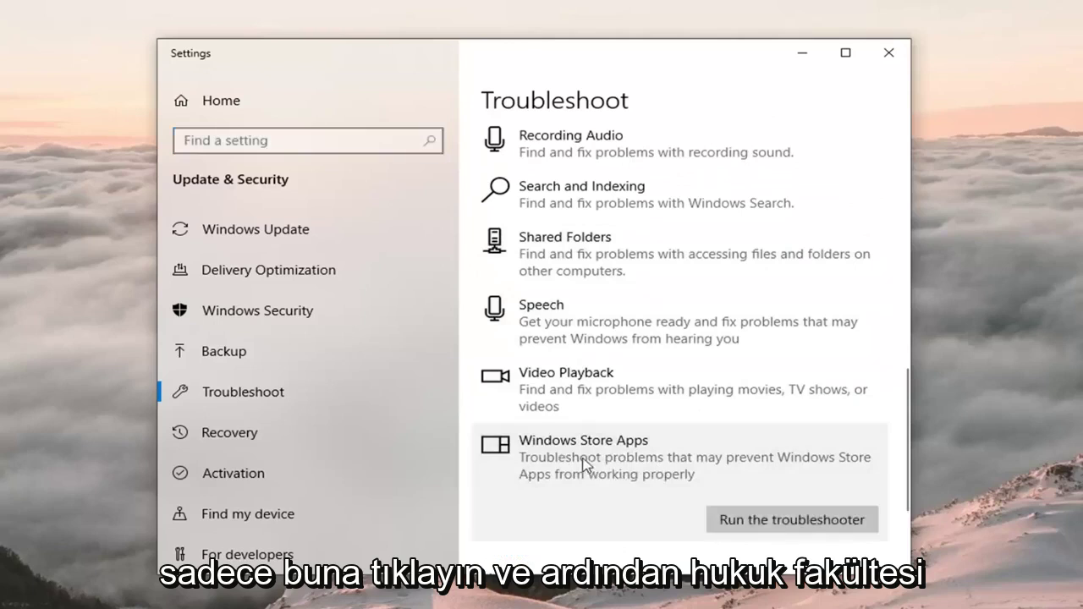
{"action": "left_click", "coordinate": [811, 522]}
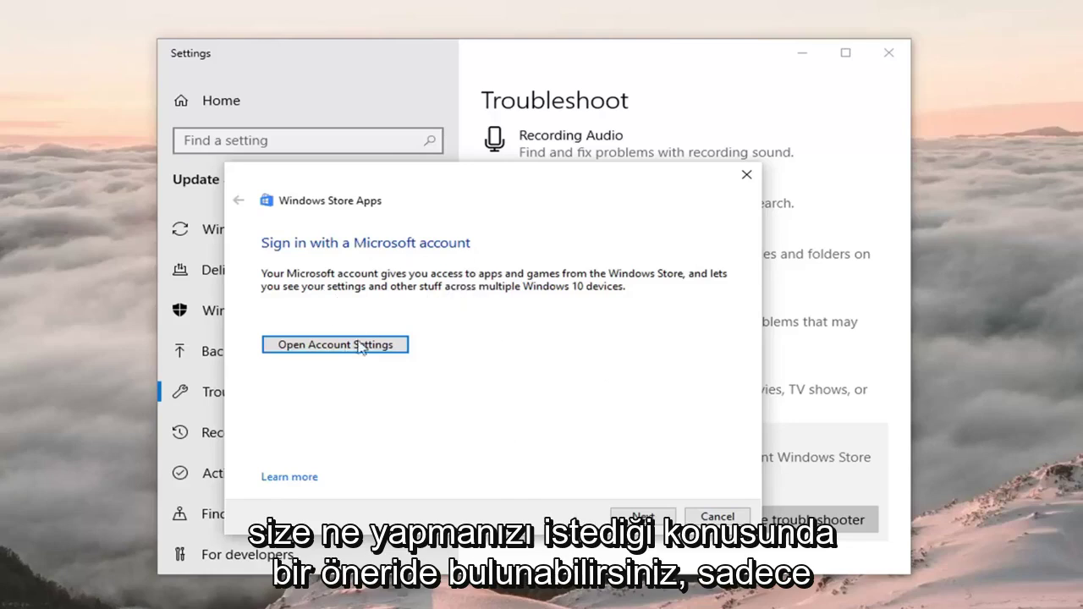
Step: Skip the account sign-in and app reset suggestions, finish the Windows Store Apps troubleshooter, and close it together with Settings
{"action": "left_click", "coordinate": [637, 516]}
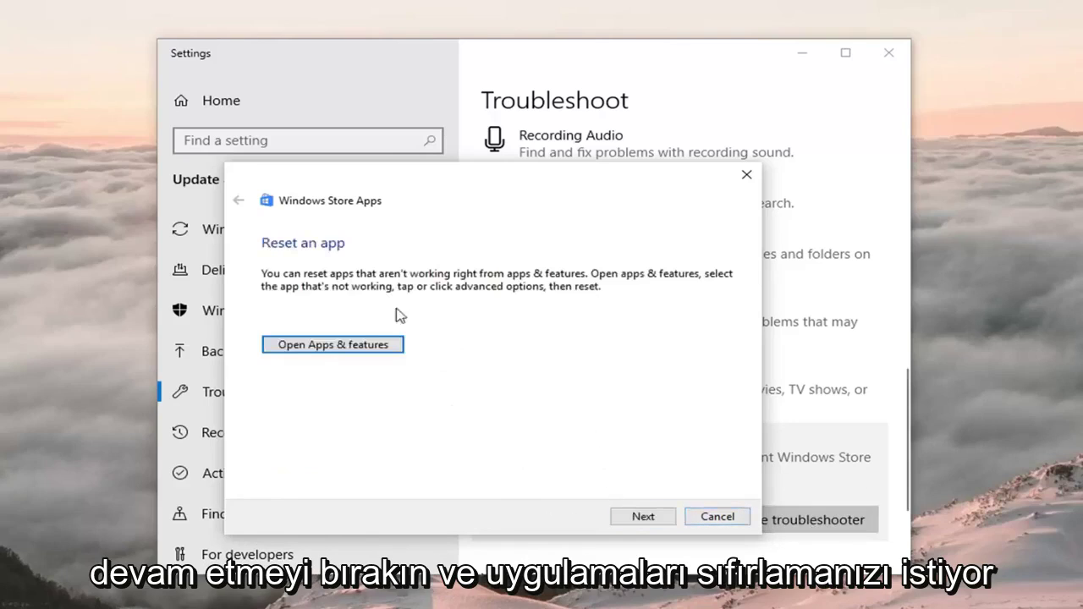
{"action": "left_click", "coordinate": [646, 518]}
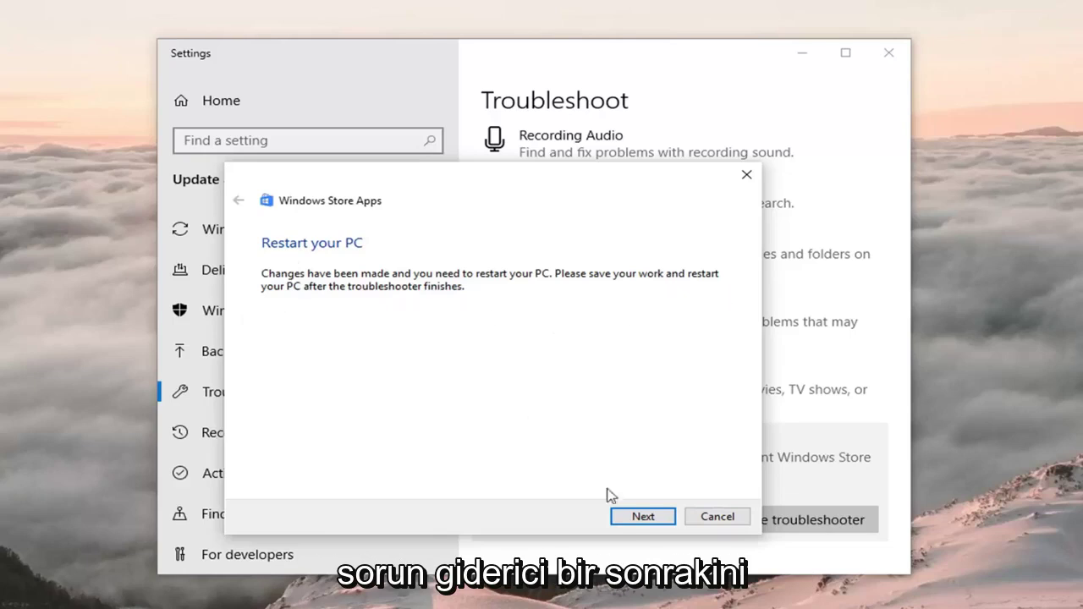
{"action": "left_click", "coordinate": [631, 518]}
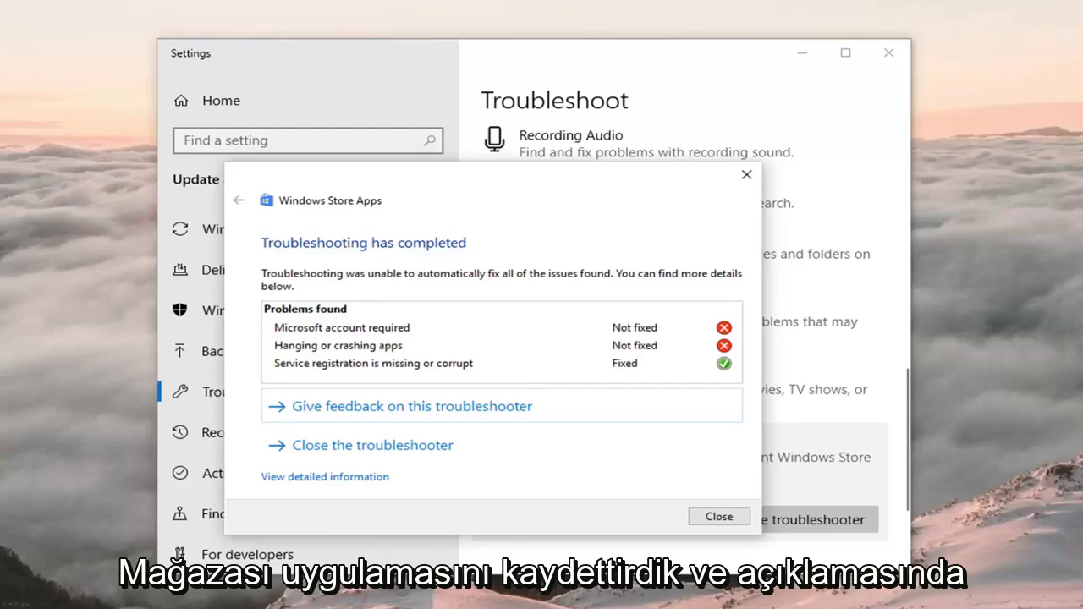
{"action": "left_click", "coordinate": [747, 174]}
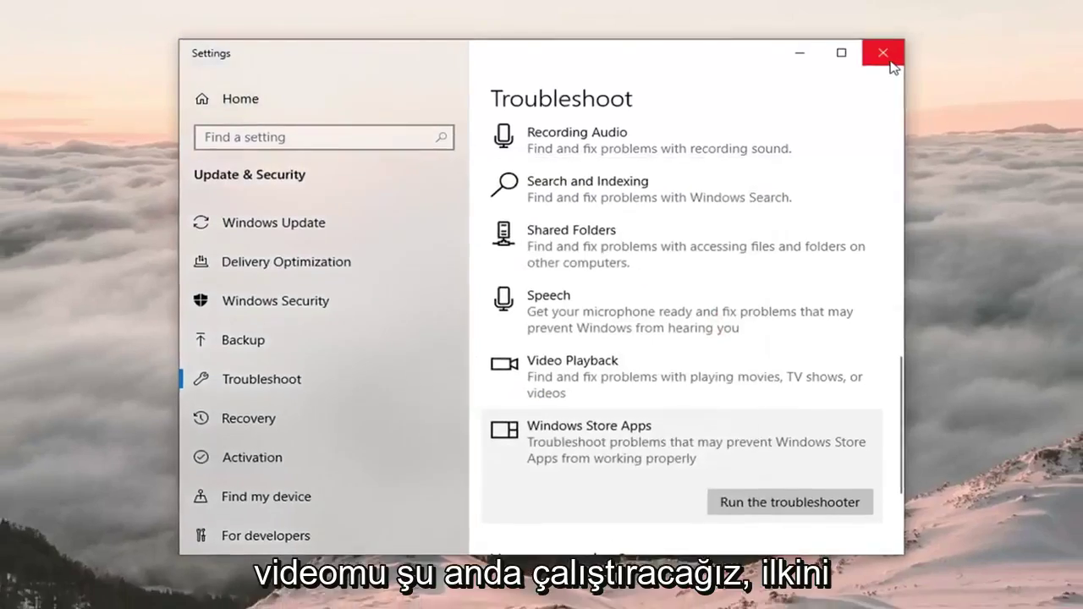
{"action": "left_click", "coordinate": [890, 61]}
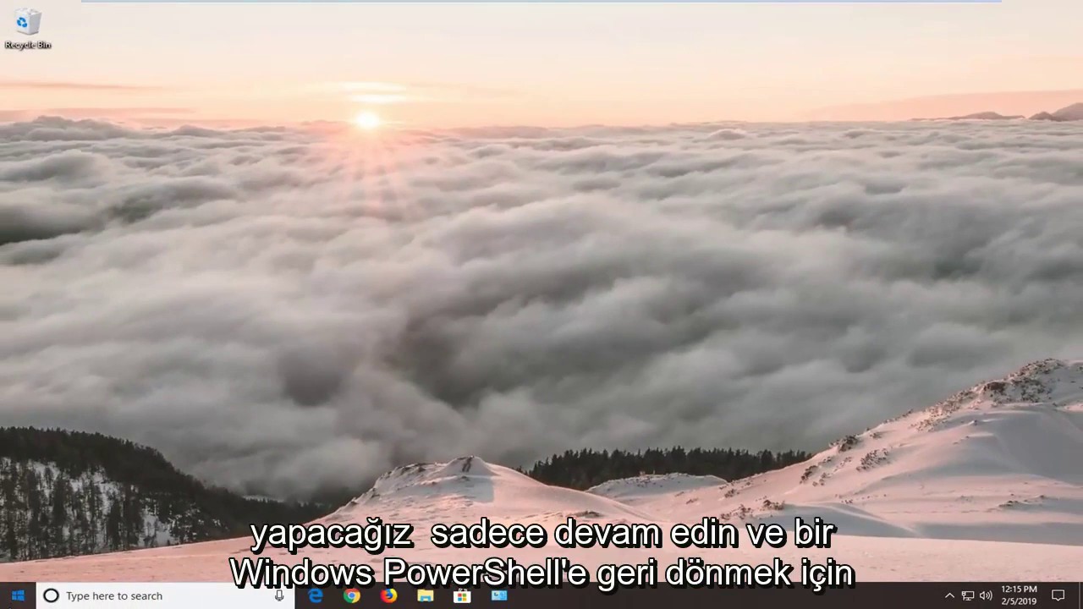
Step: Search Windows for "powershell" and open Windows PowerShell as administrator, allowing it to make changes to the device
{"action": "left_click", "coordinate": [16, 599]}
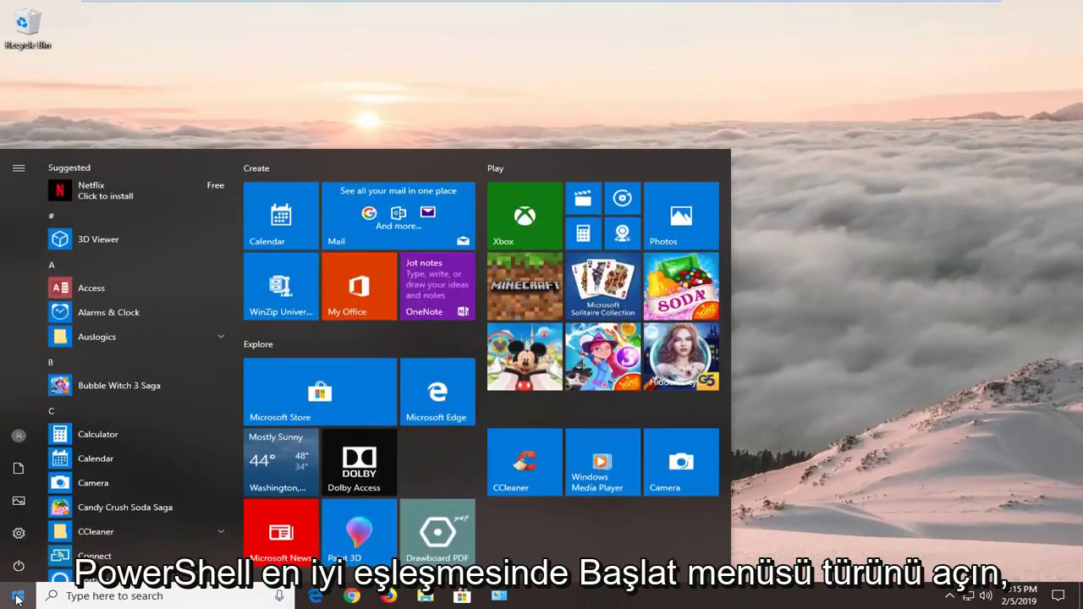
{"action": "type", "text": "powershell"}
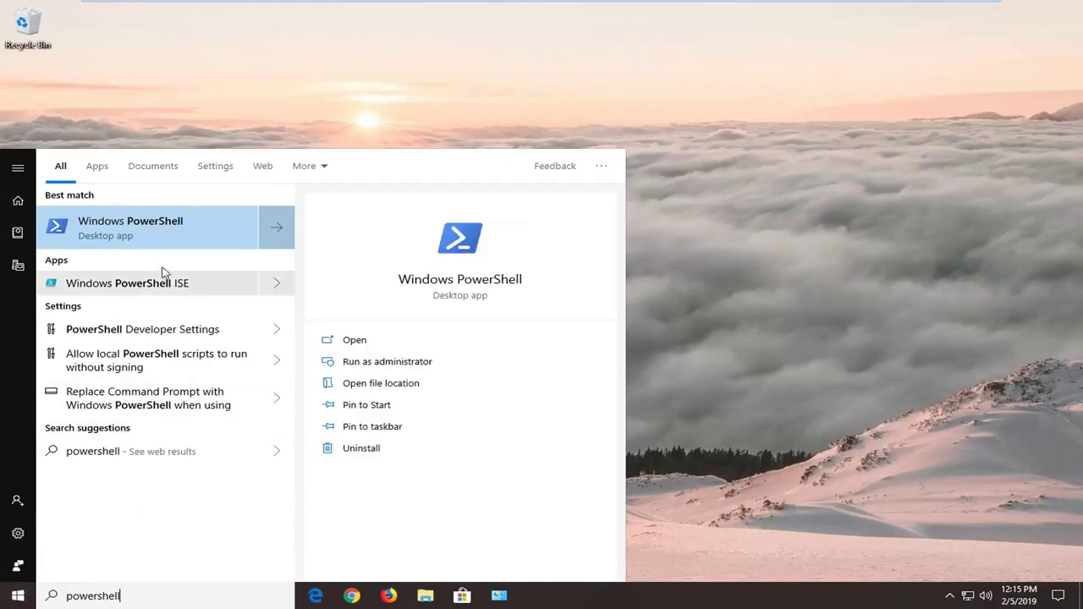
{"action": "right_click", "coordinate": [160, 235]}
{"action": "left_click", "coordinate": [182, 247]}
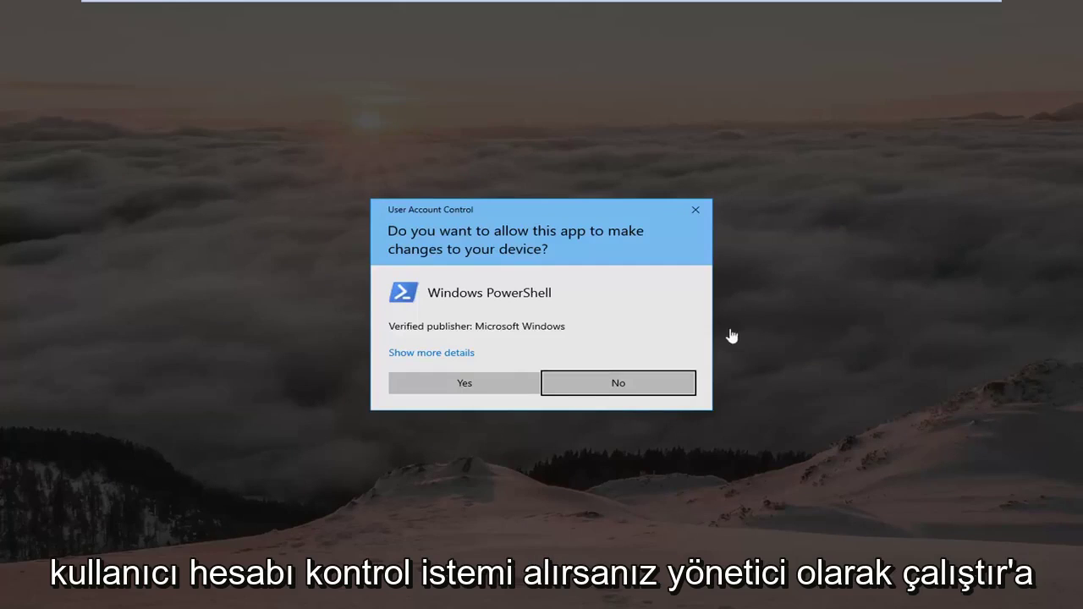
{"action": "left_click", "coordinate": [506, 379]}
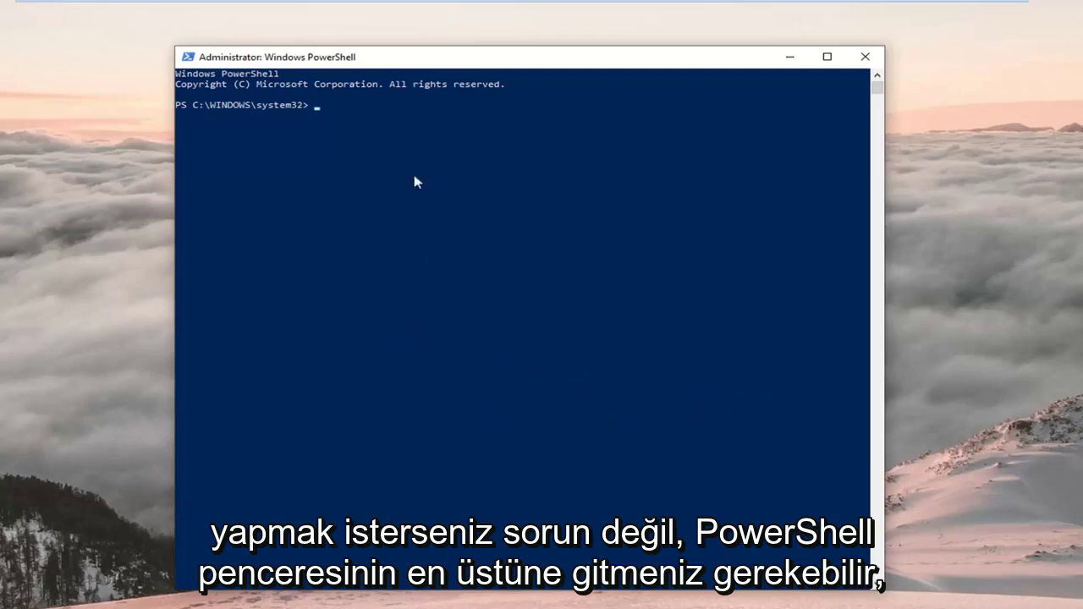
Step: Paste and run Get-AppXPackage | Foreach {Add-AppxPackage -DisableDevelopmentMode -Register "$($_.InstallLocation)\AppXManifest.xml"}, and close PowerShell once it finishes
{"action": "right_click", "coordinate": [476, 61]}
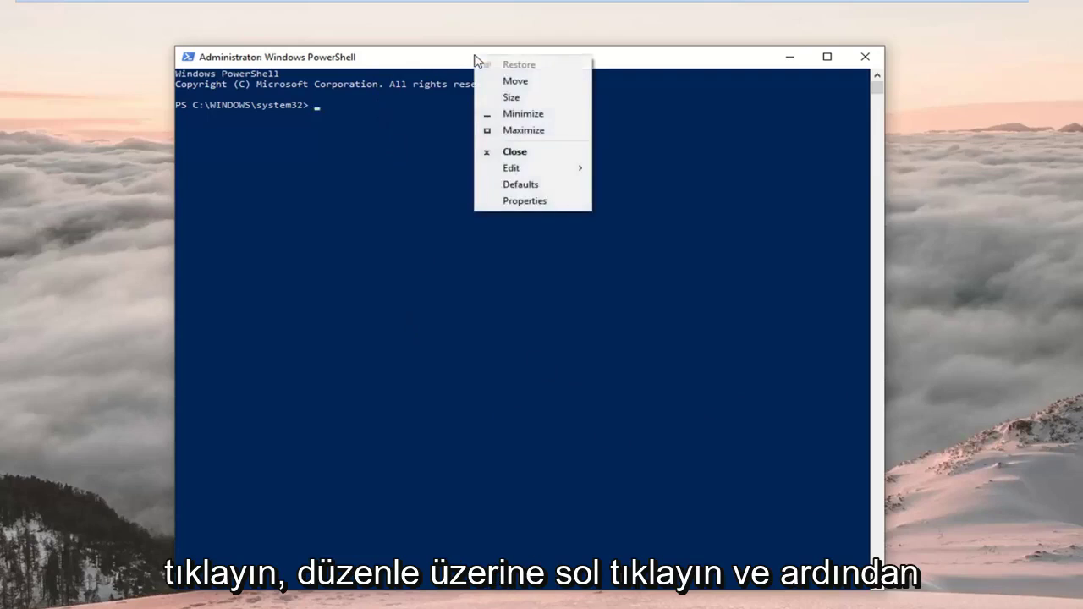
{"action": "mouse_move", "coordinate": [540, 174]}
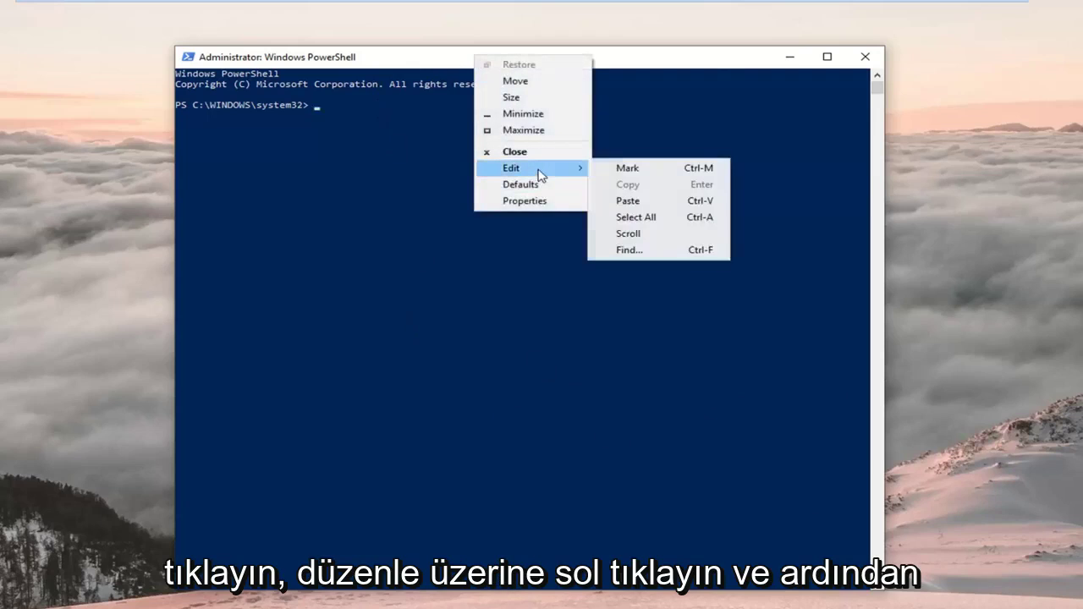
{"action": "left_click", "coordinate": [633, 202]}
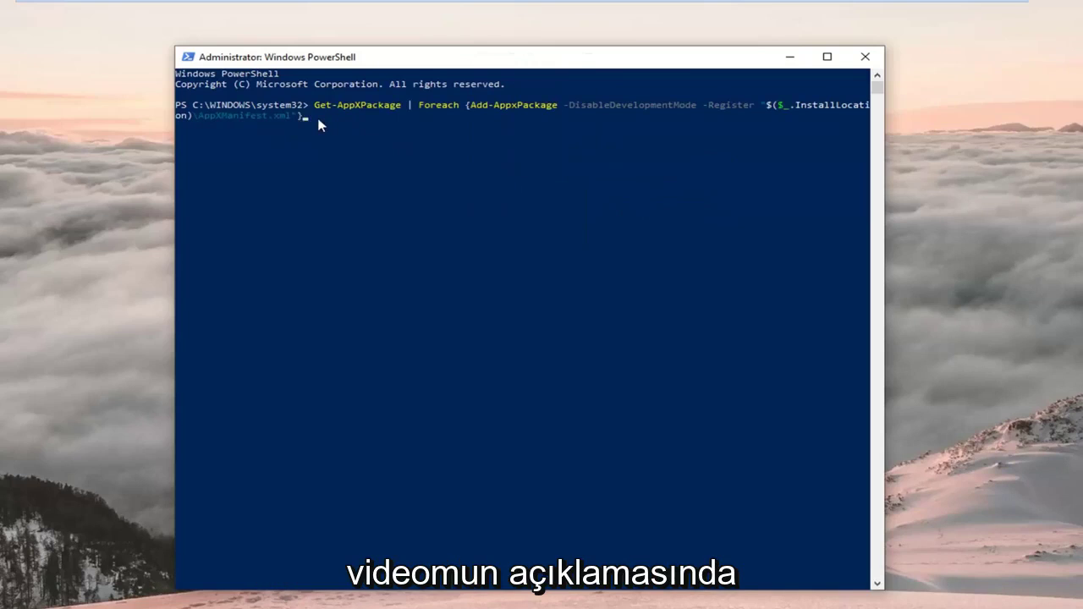
{"action": "key", "text": "Return"}
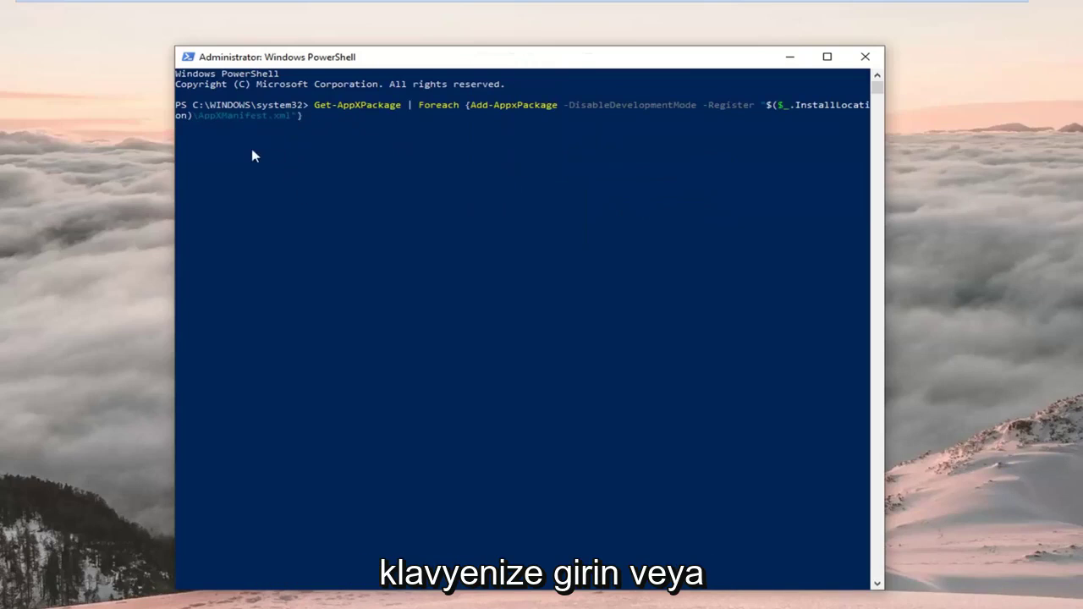
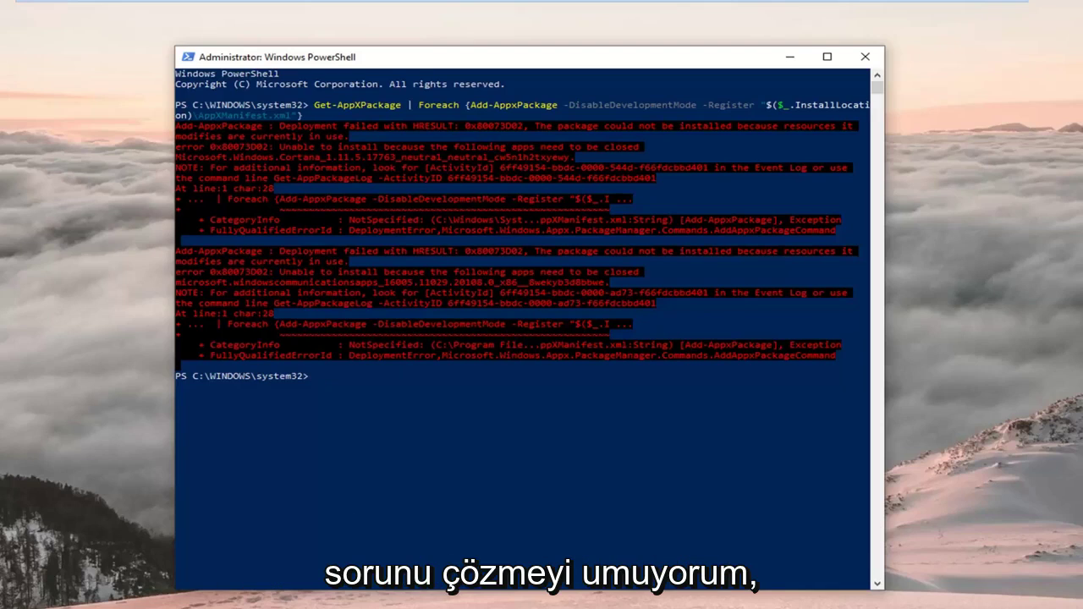
{"action": "left_click", "coordinate": [865, 58]}
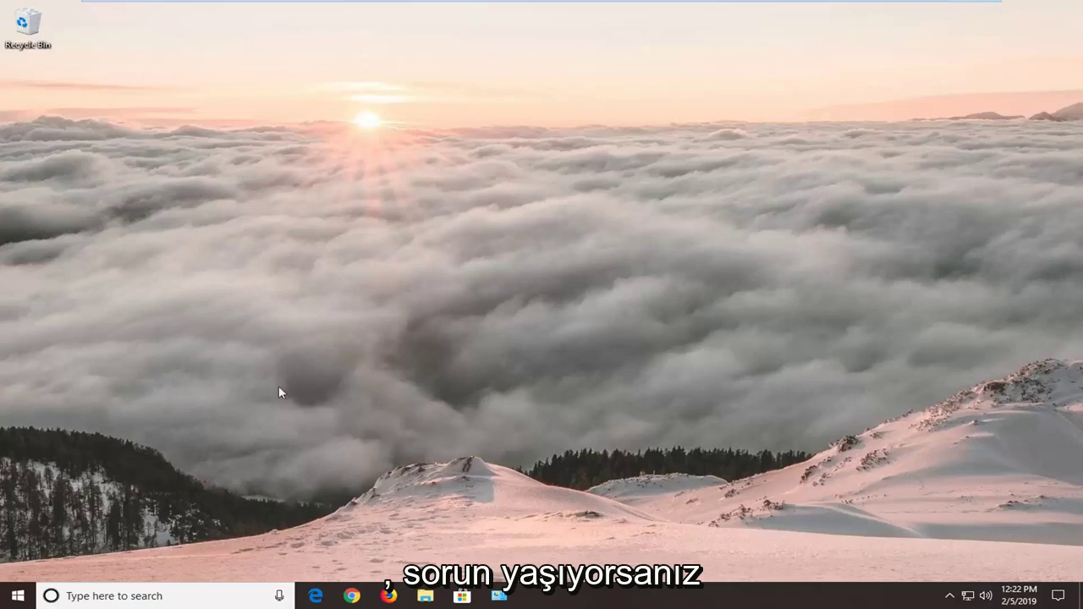
Step: Reopen Windows PowerShell with administrator rights by searching for "powershell" and approving the User Account Control request
{"action": "left_click", "coordinate": [16, 596]}
{"action": "type", "text": "pow"}
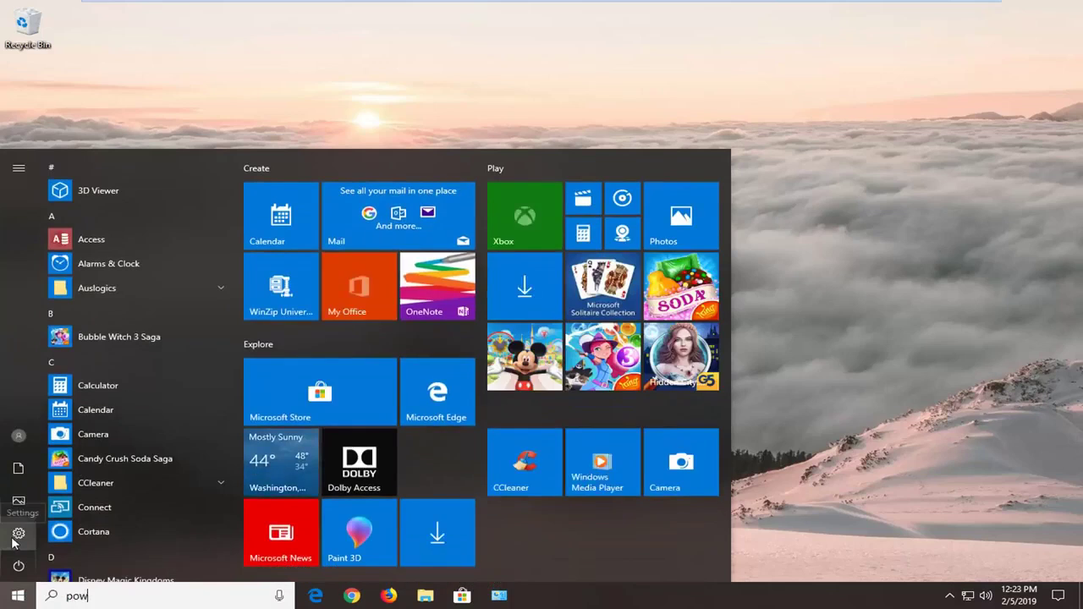
{"action": "type", "text": "ershell"}
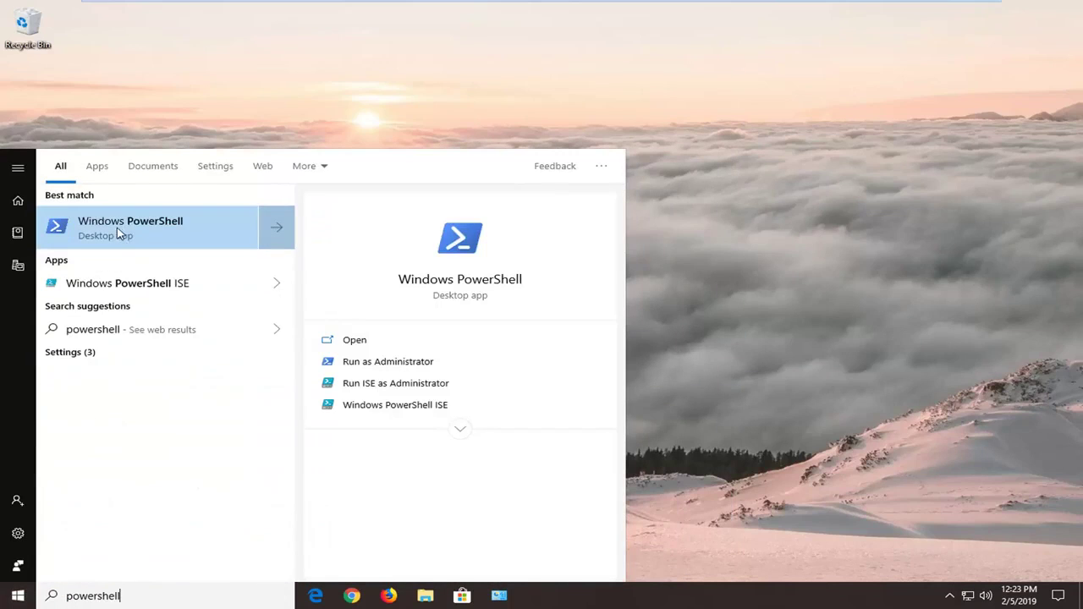
{"action": "right_click", "coordinate": [121, 230]}
{"action": "left_click", "coordinate": [140, 242]}
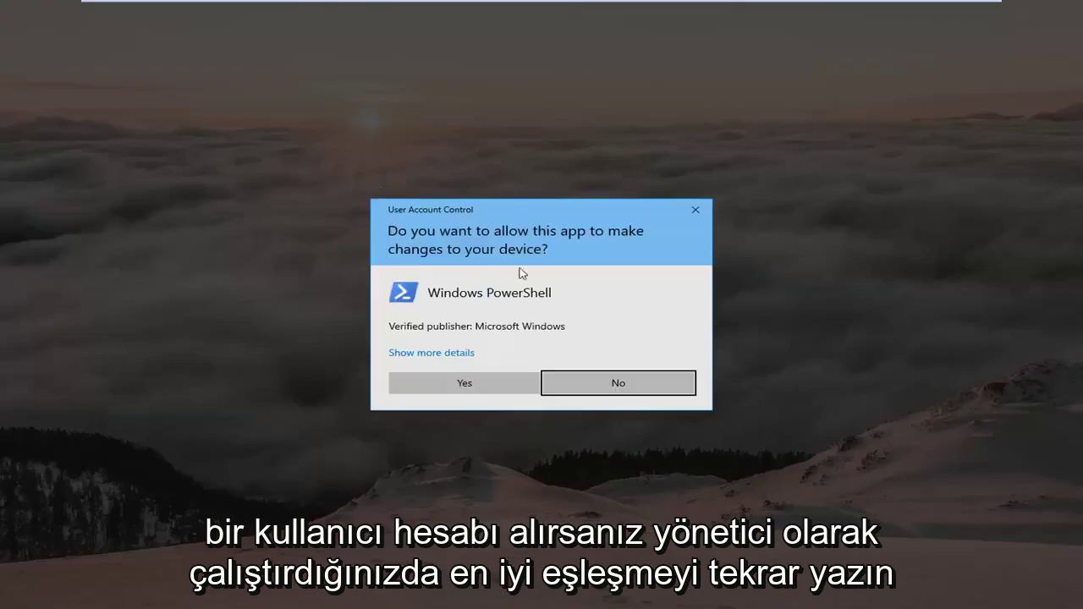
{"action": "left_click", "coordinate": [474, 377]}
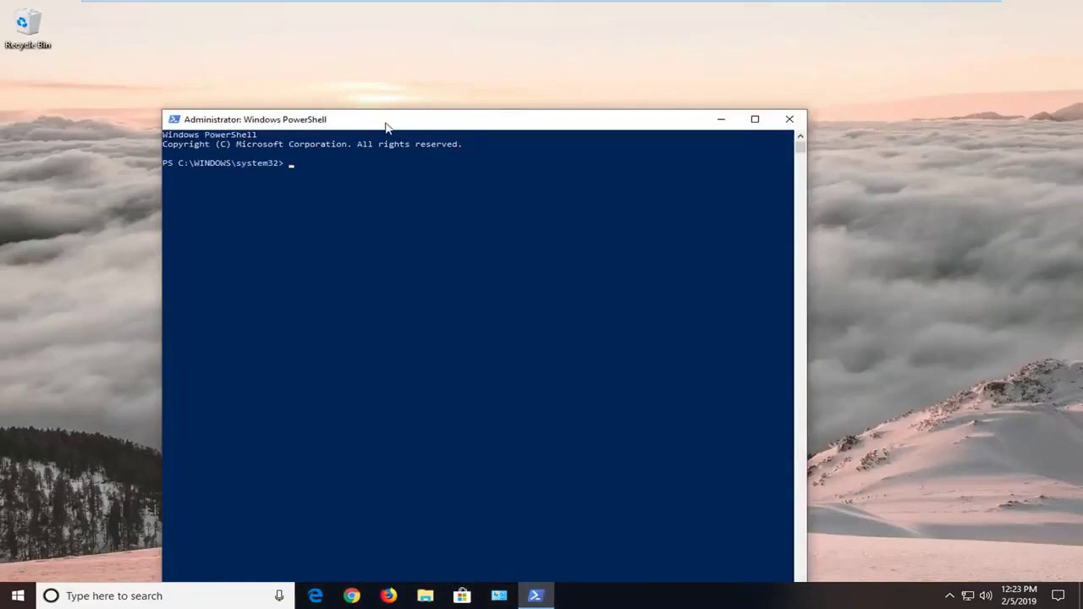
Step: Paste and run Get-AppXPackage *WindowsStore* -AllUsers | Foreach {Add-AppxPackage -DisableDevelopmentMode -Register "$($_.InstallLocation)\AppXManifest.xml"}, and close PowerShell once it finishes
{"action": "left_click_drag", "start_coordinate": [385, 125], "coordinate": [459, 50]}
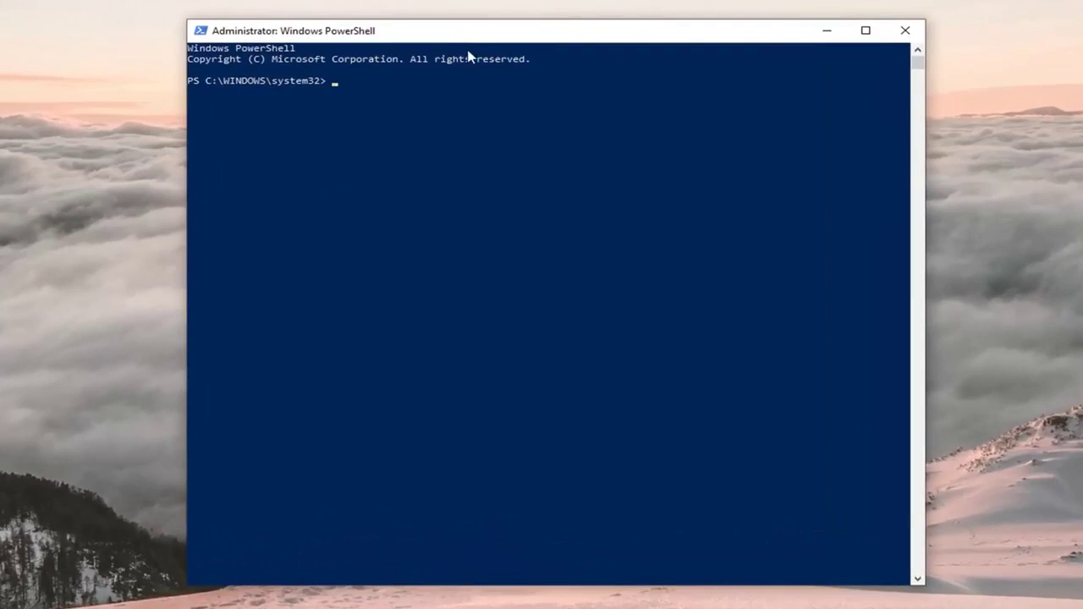
{"action": "right_click", "coordinate": [580, 34]}
{"action": "mouse_move", "coordinate": [622, 150]}
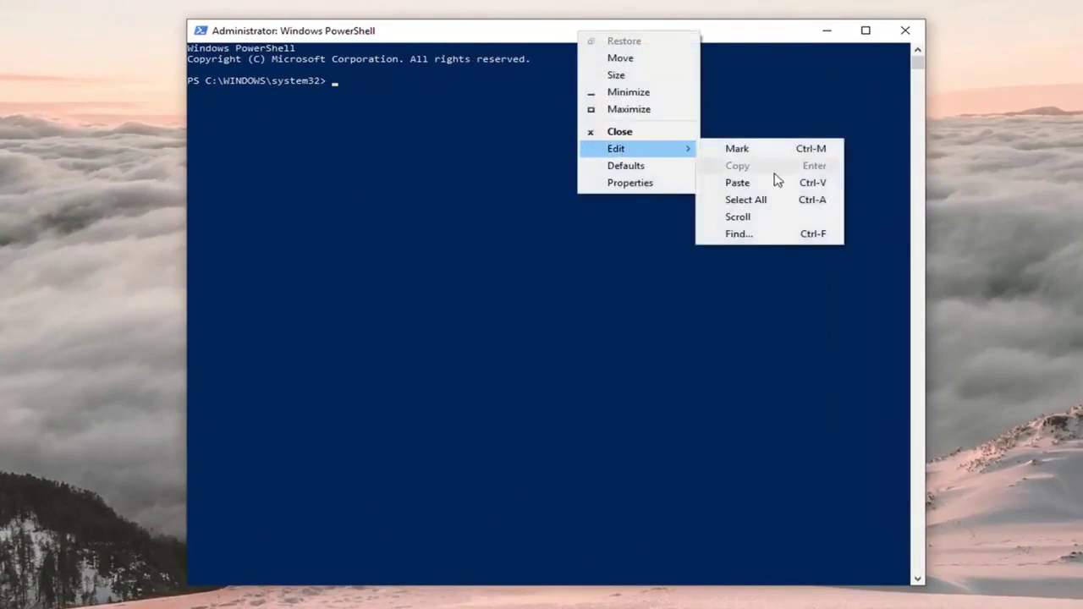
{"action": "left_click", "coordinate": [774, 180]}
{"action": "key", "text": "Return"}
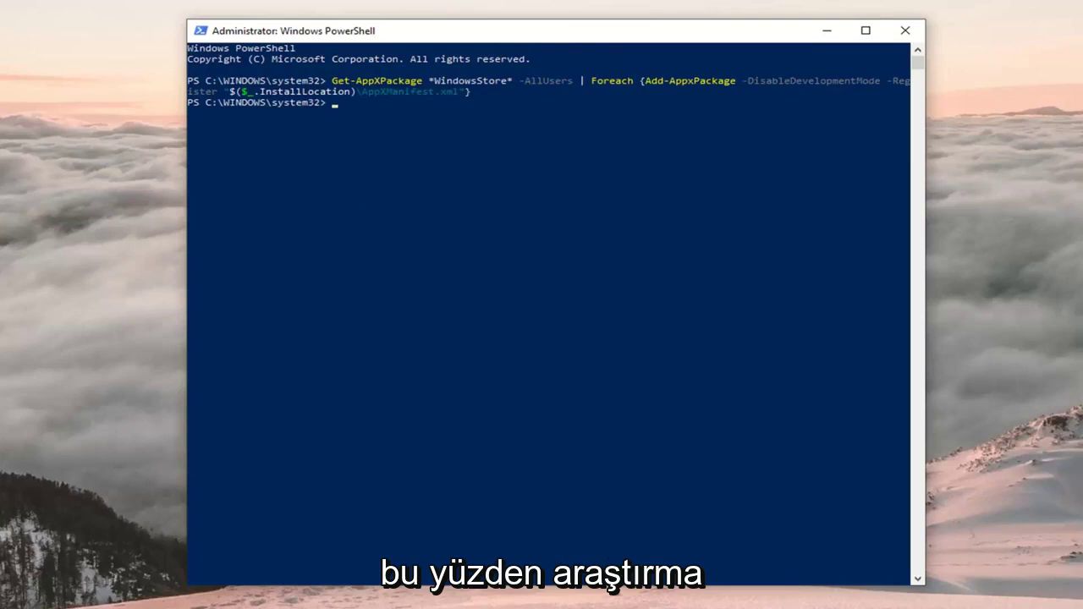
{"action": "left_click", "coordinate": [905, 31]}
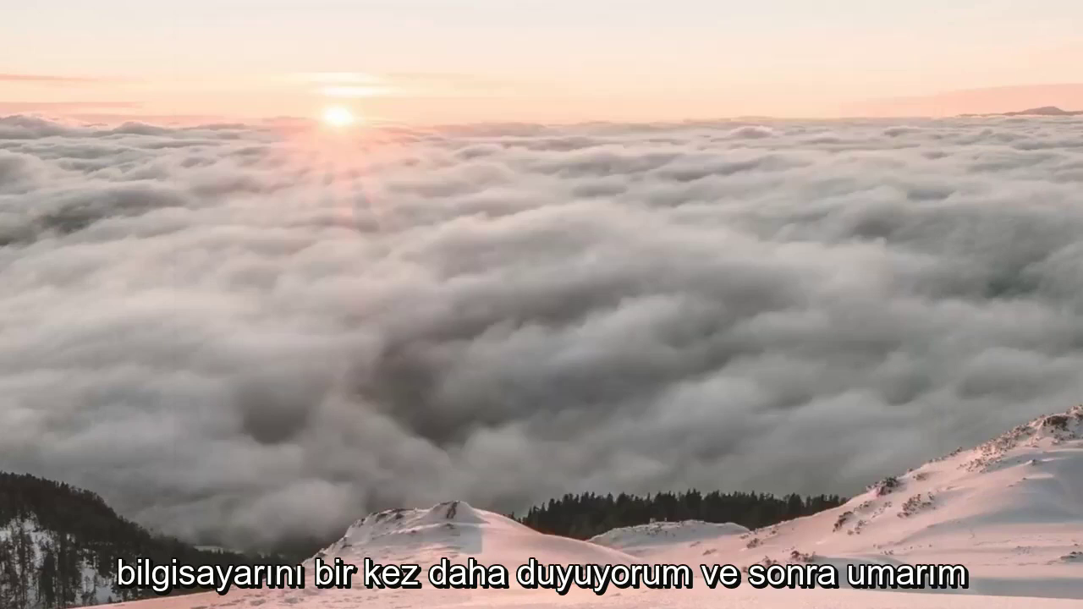